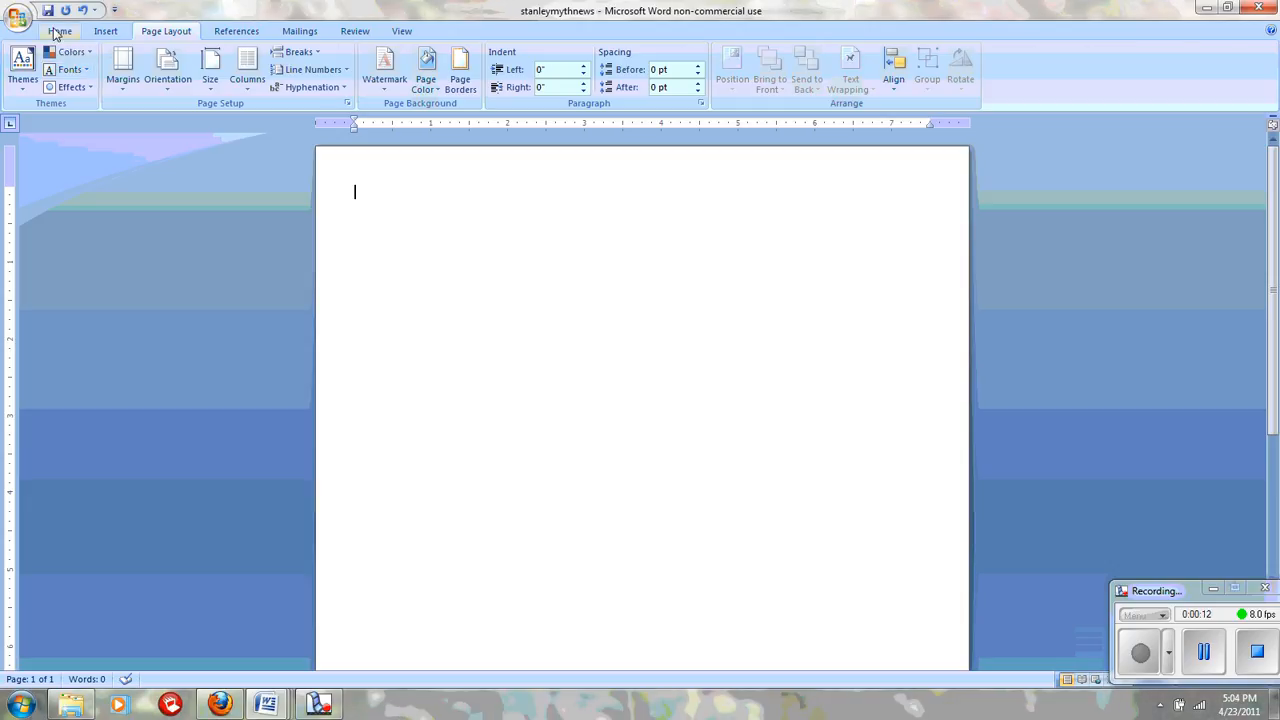
# Step: Type the centred title 'The Olympian News' on the first line of the page
pyautogui.click(59, 31)
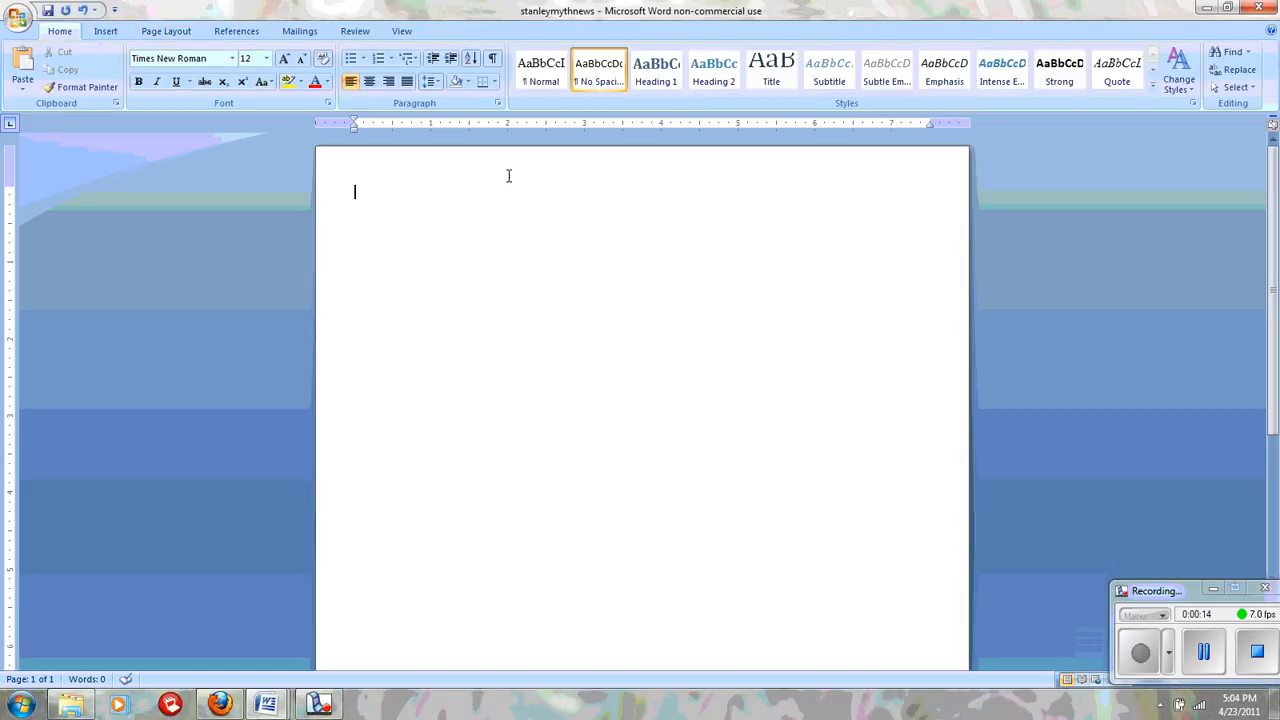
pyautogui.click(369, 84)
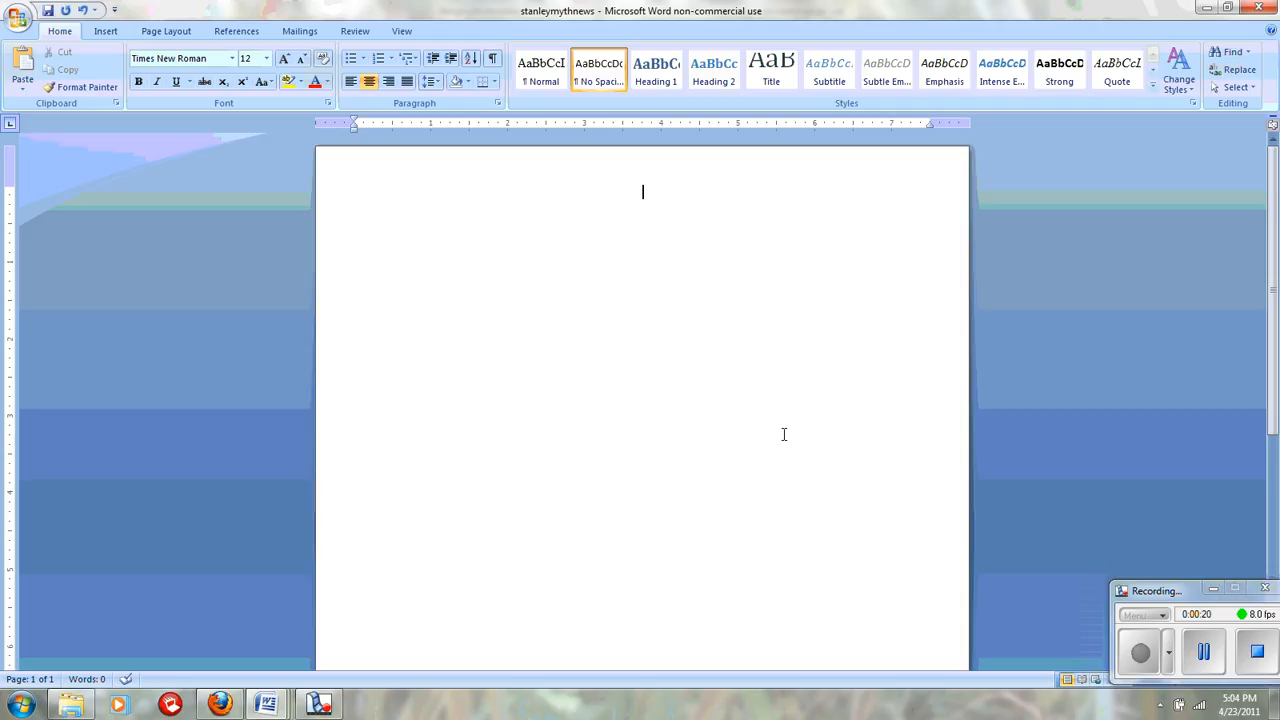
pyautogui.write('The Olympian New')
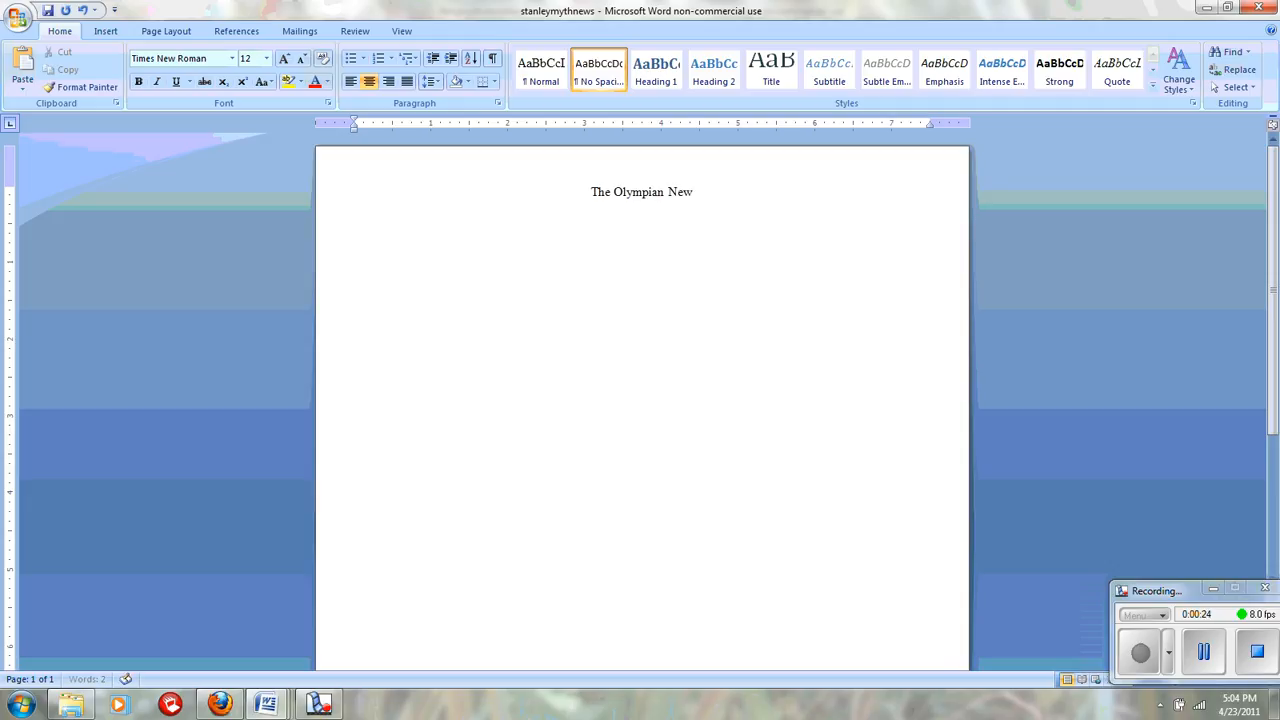
pyautogui.write('s')
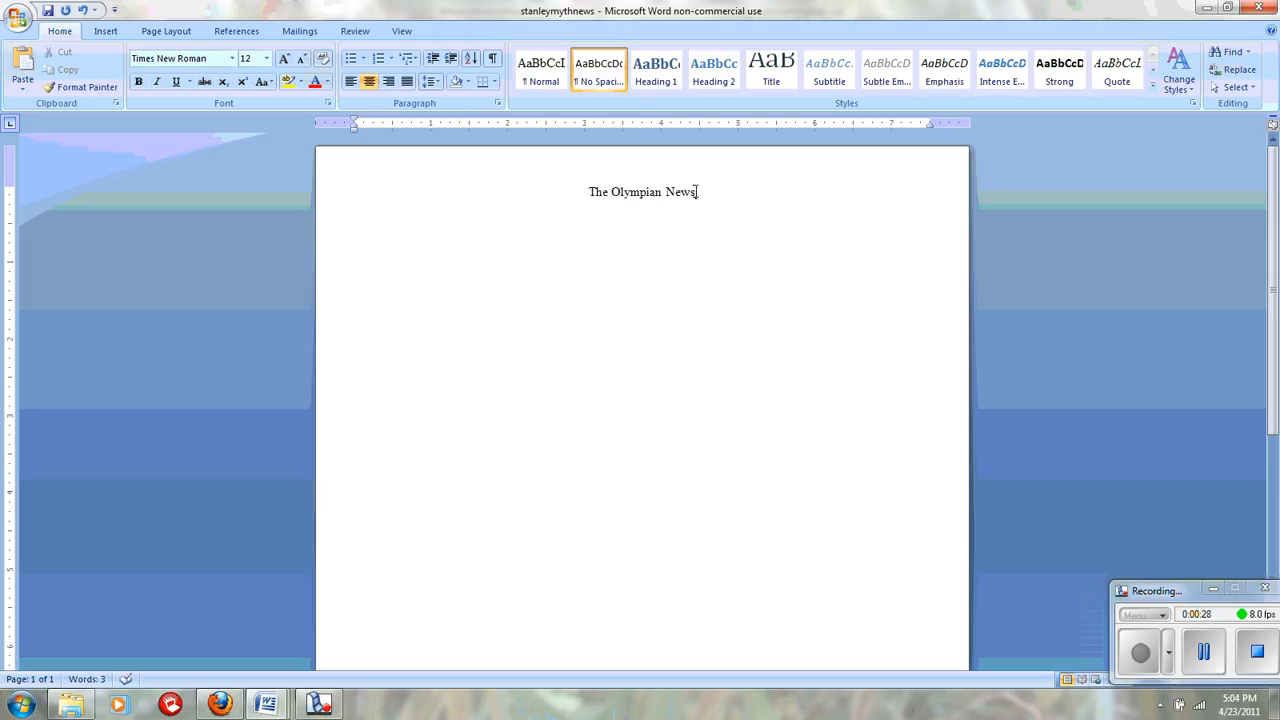
# Step: Format the title 'The Olympian News' in Algerian at 48 pt
pyautogui.moveTo(697, 191); pyautogui.dragTo(590, 187)
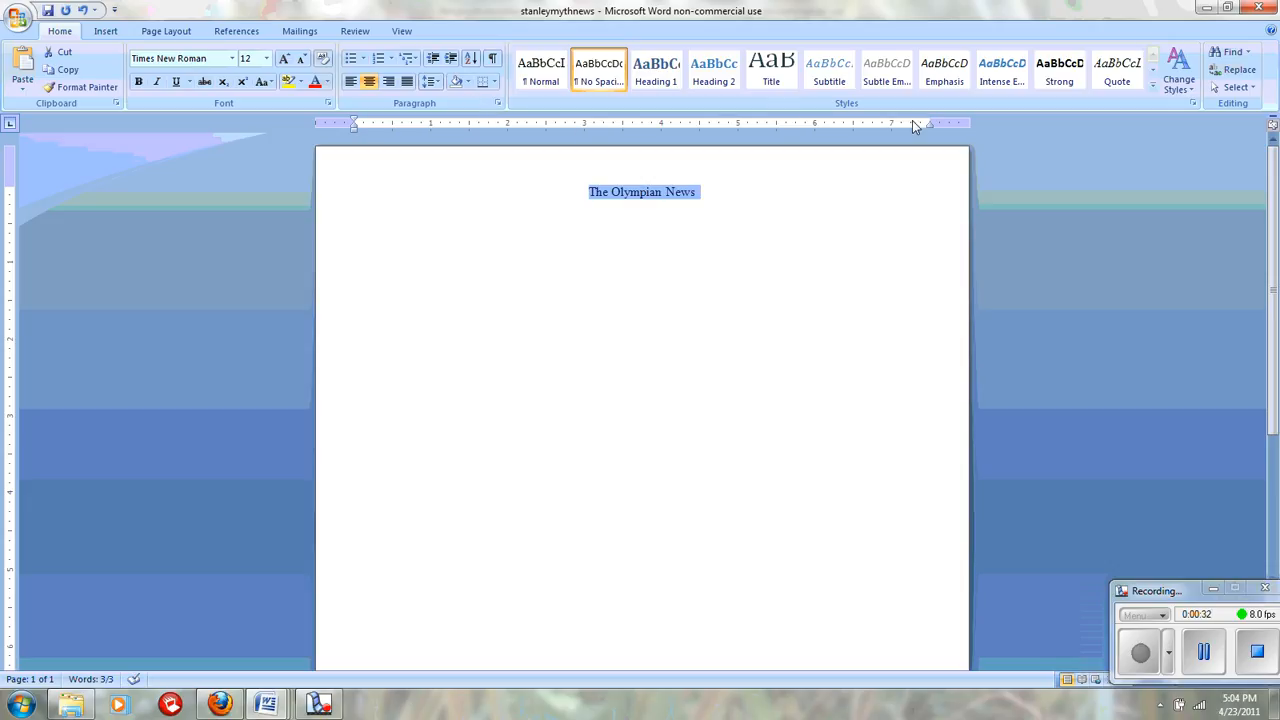
pyautogui.click(232, 59)
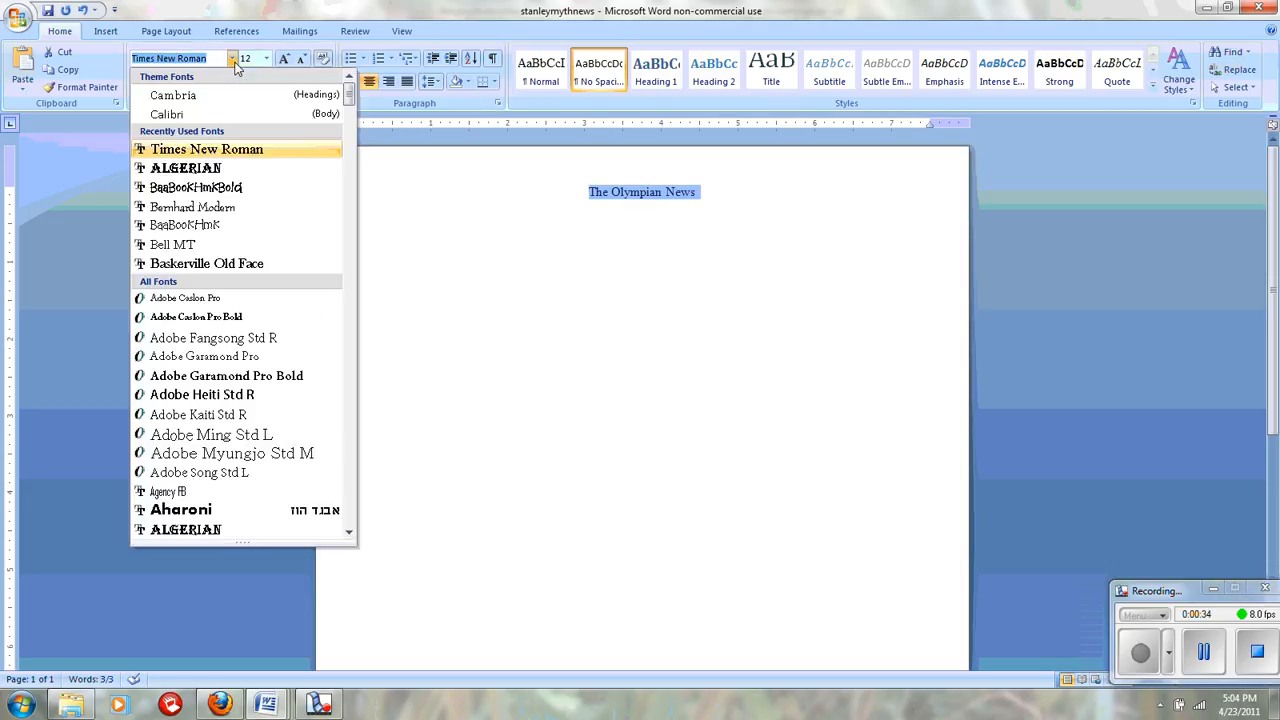
pyautogui.click(228, 170)
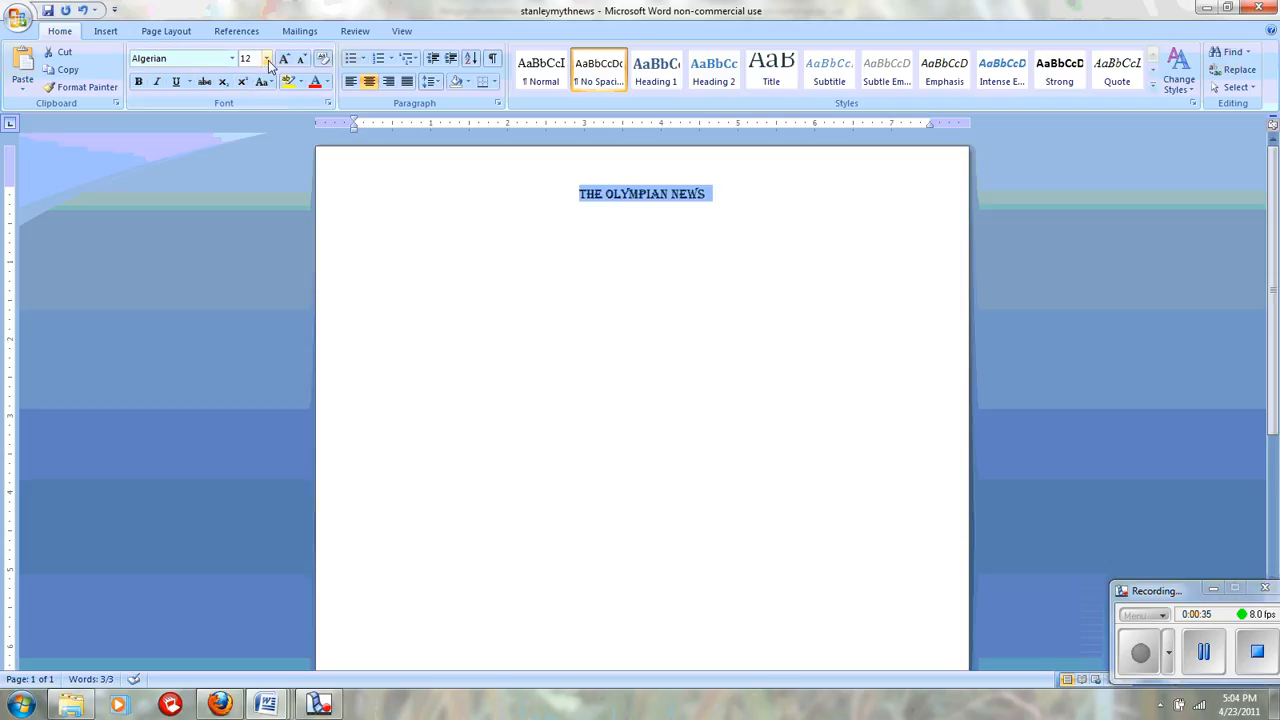
pyautogui.click(267, 60)
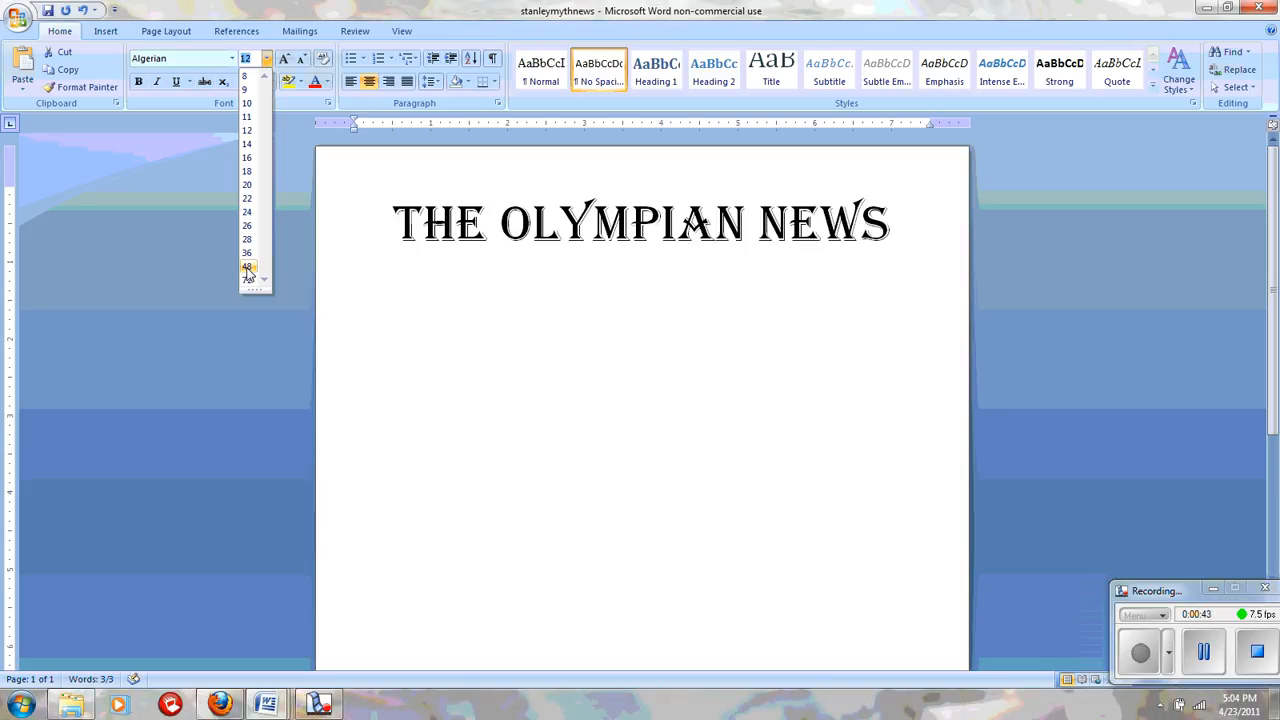
pyautogui.click(247, 268)
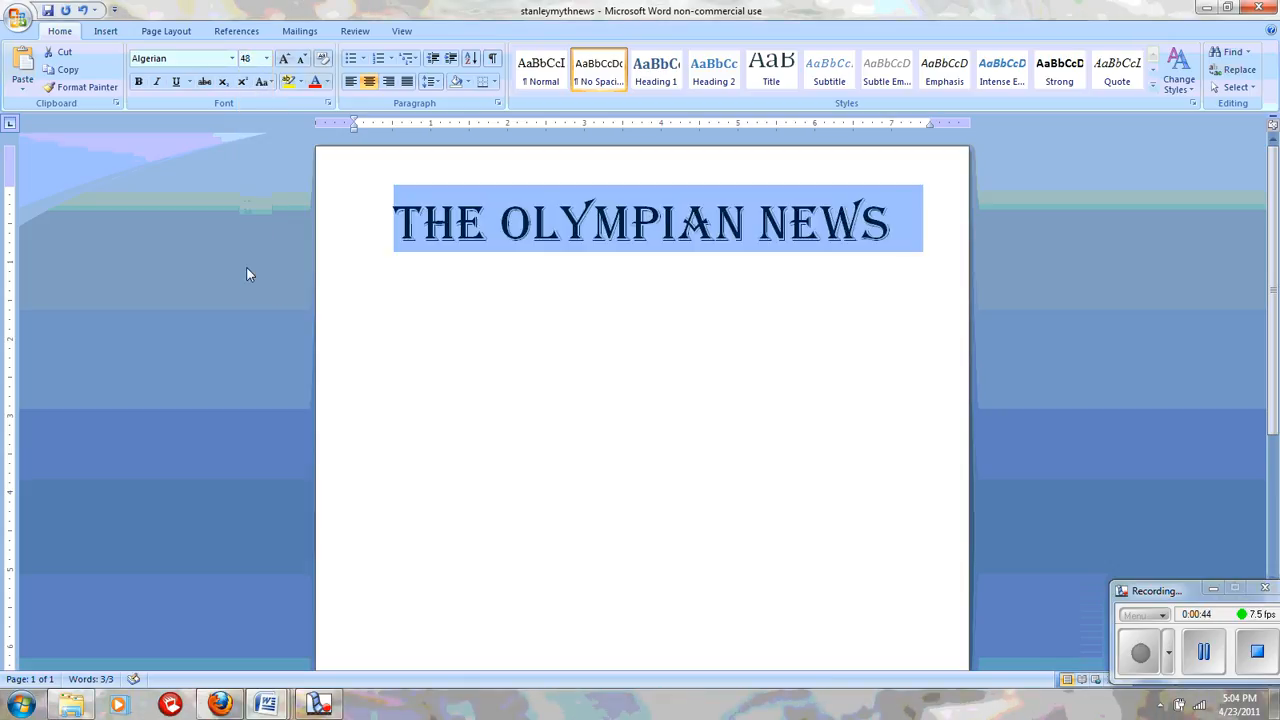
# Step: Start a new left-aligned line below the title in 12 pt Times New Roman
pyautogui.click(897, 231)
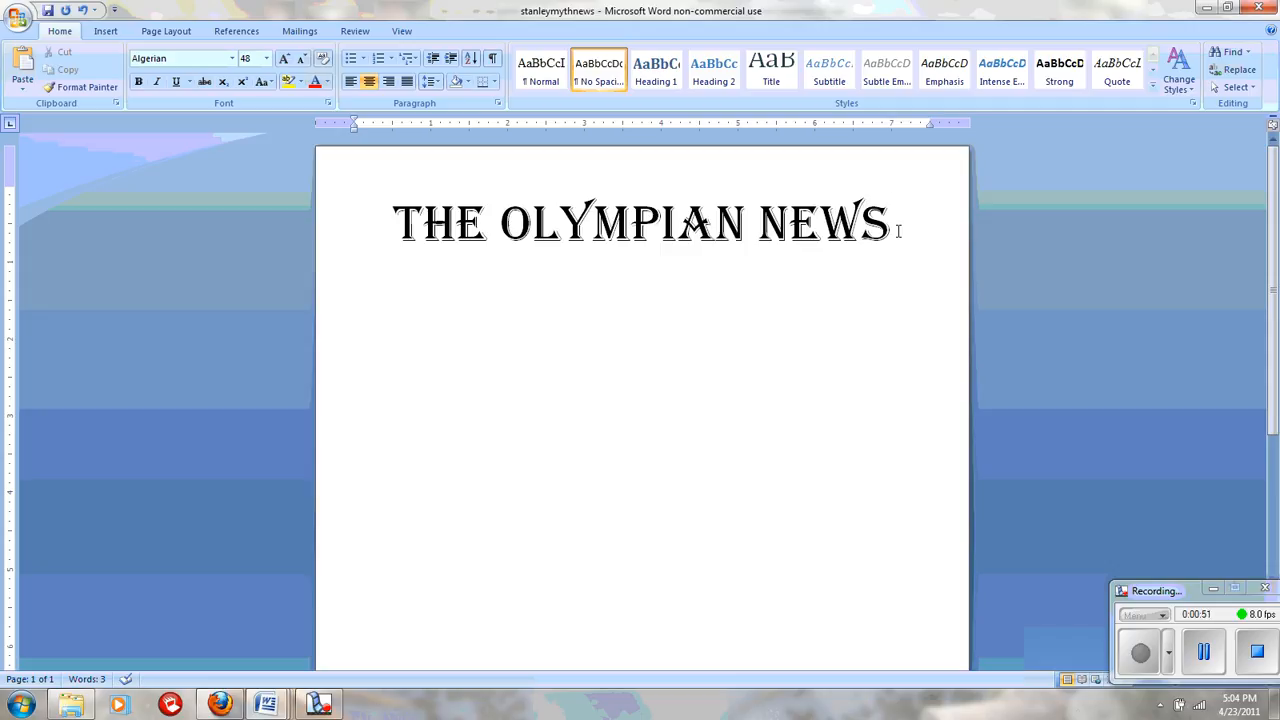
pyautogui.press('Return')
pyautogui.click(351, 82)
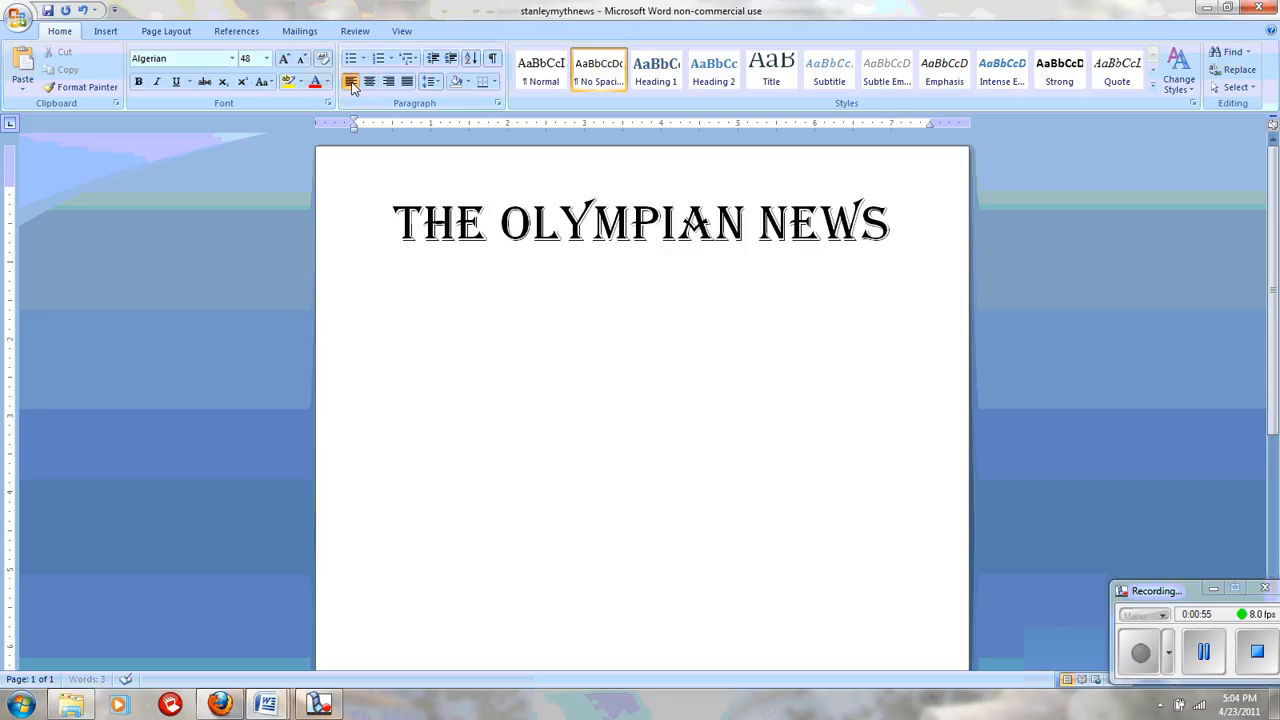
pyautogui.click(265, 61)
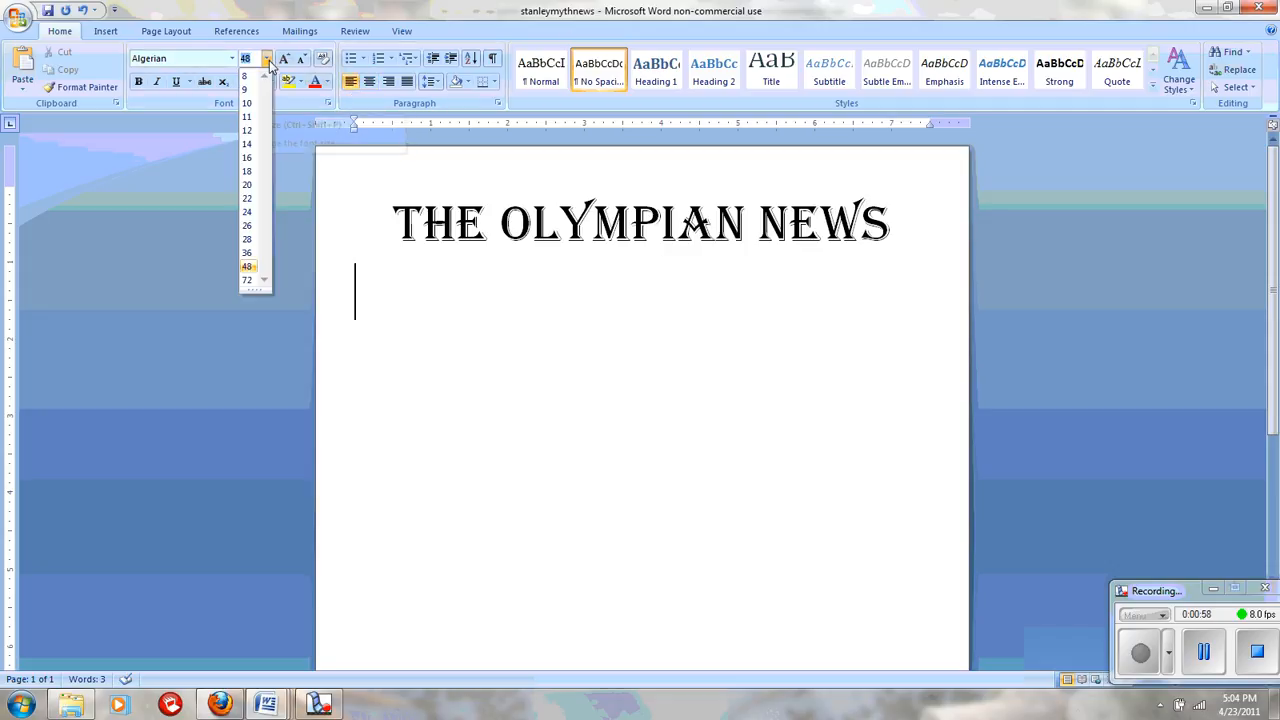
pyautogui.click(248, 131)
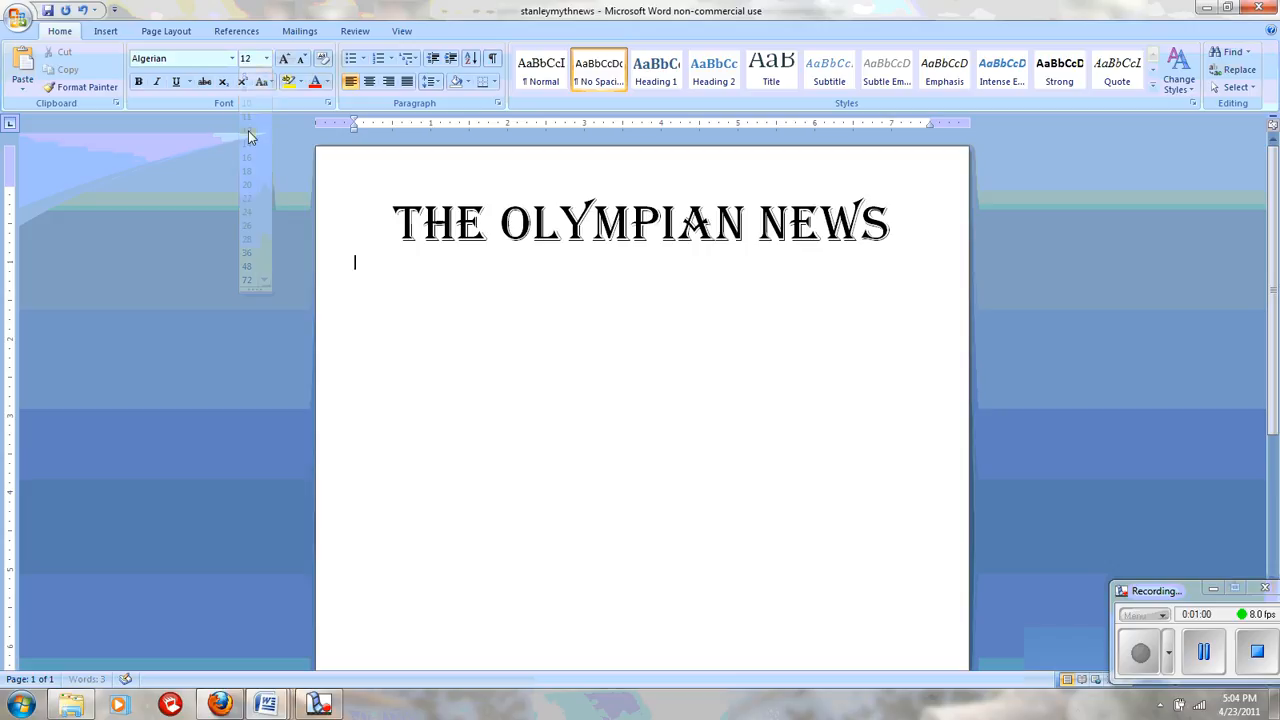
pyautogui.click(197, 58)
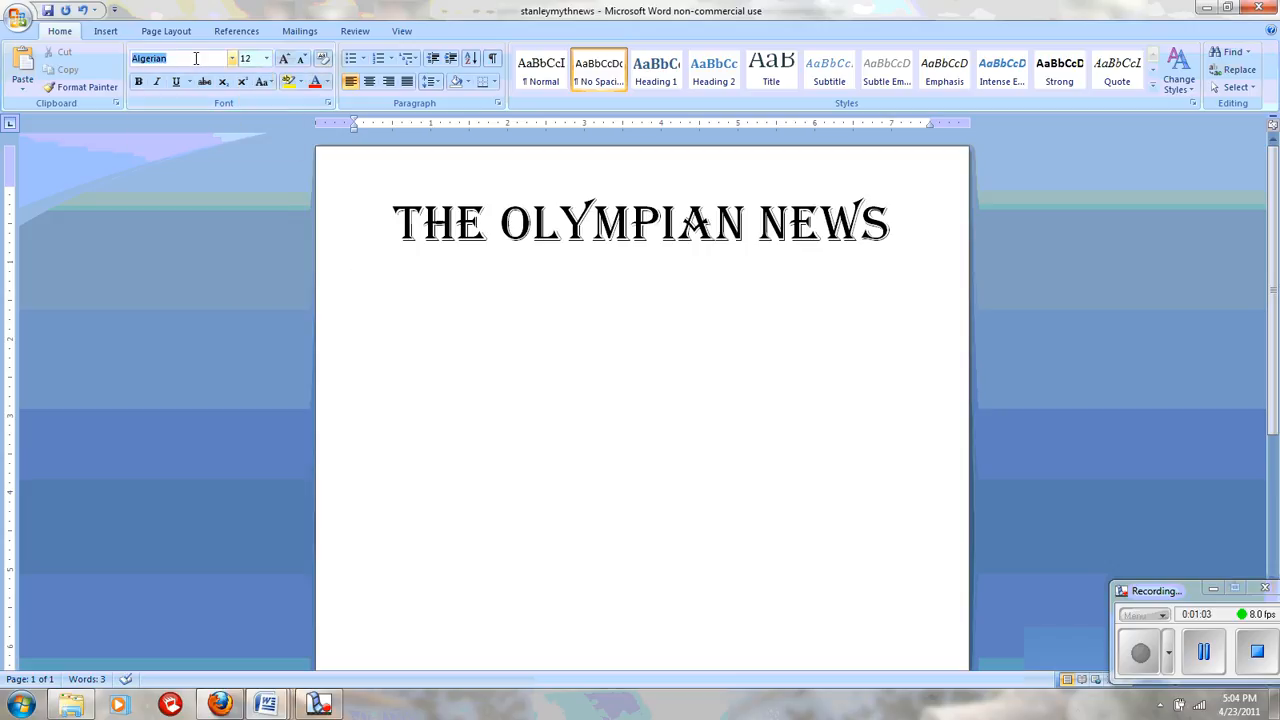
pyautogui.write('Times New Roman')
pyautogui.press('Return')
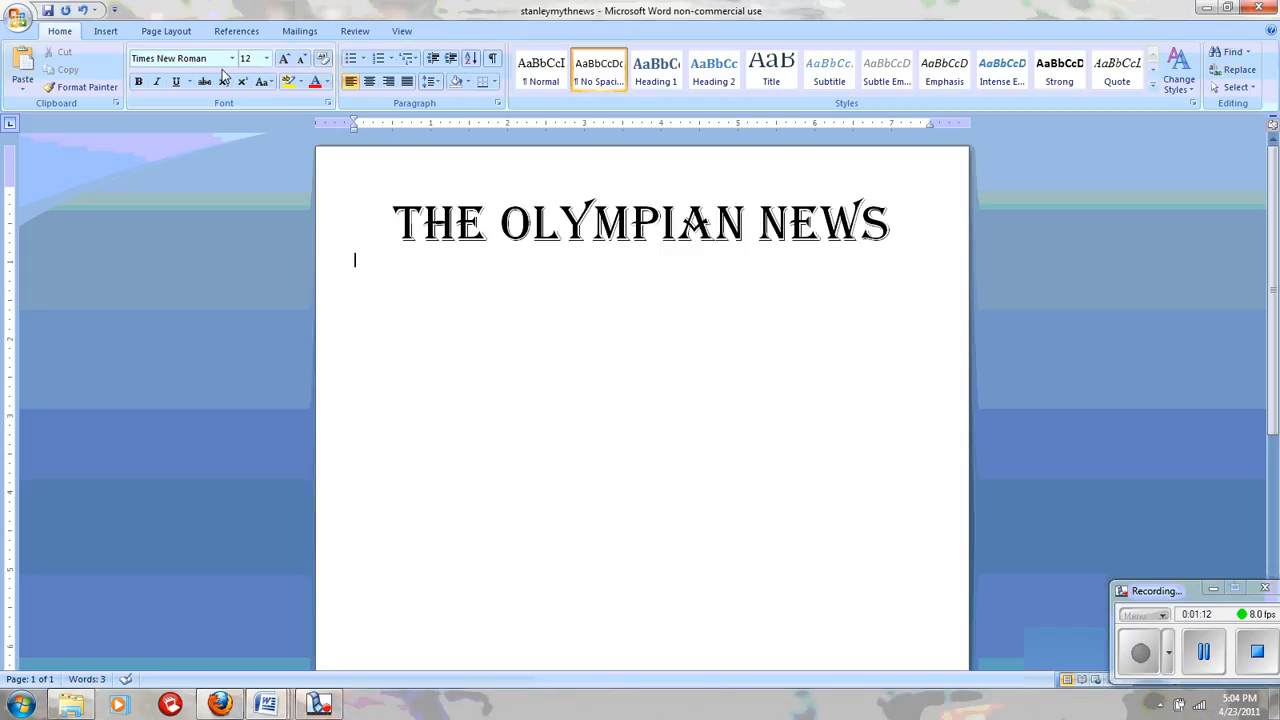
# Step: Cancel the Insert Table dialog and bring up the table-size grid instead
pyautogui.click(105, 31)
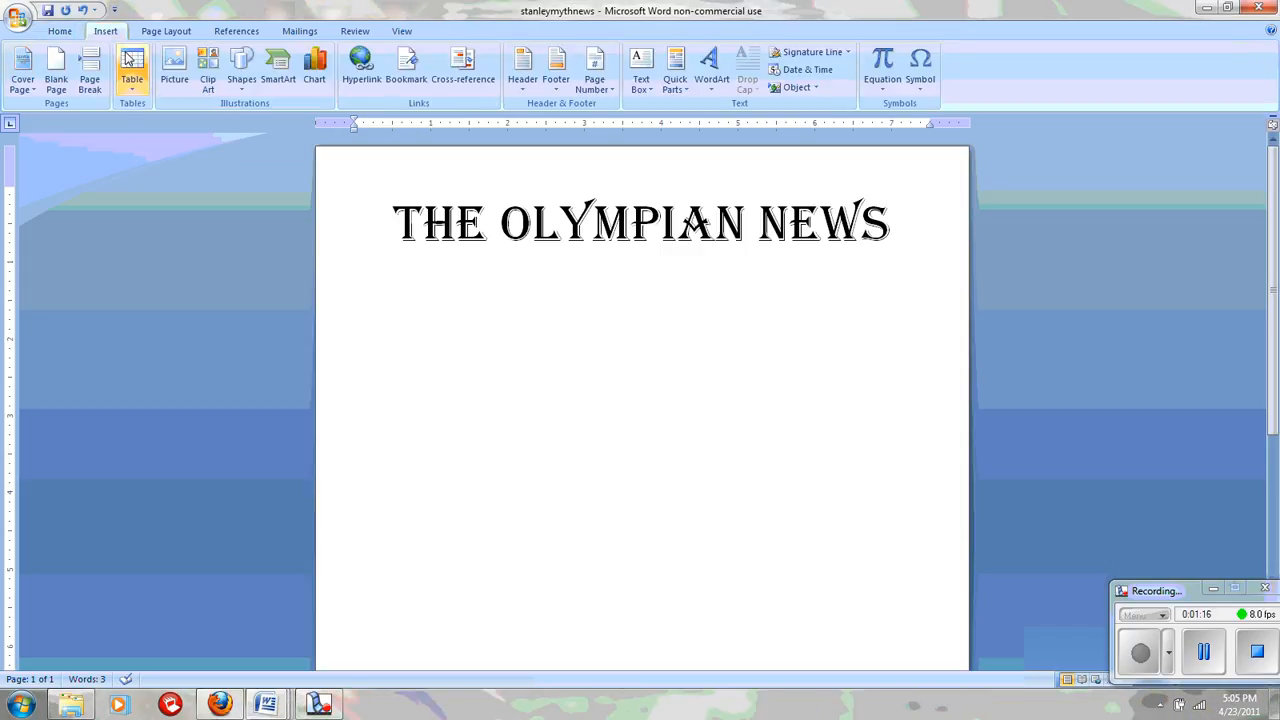
pyautogui.click(128, 60)
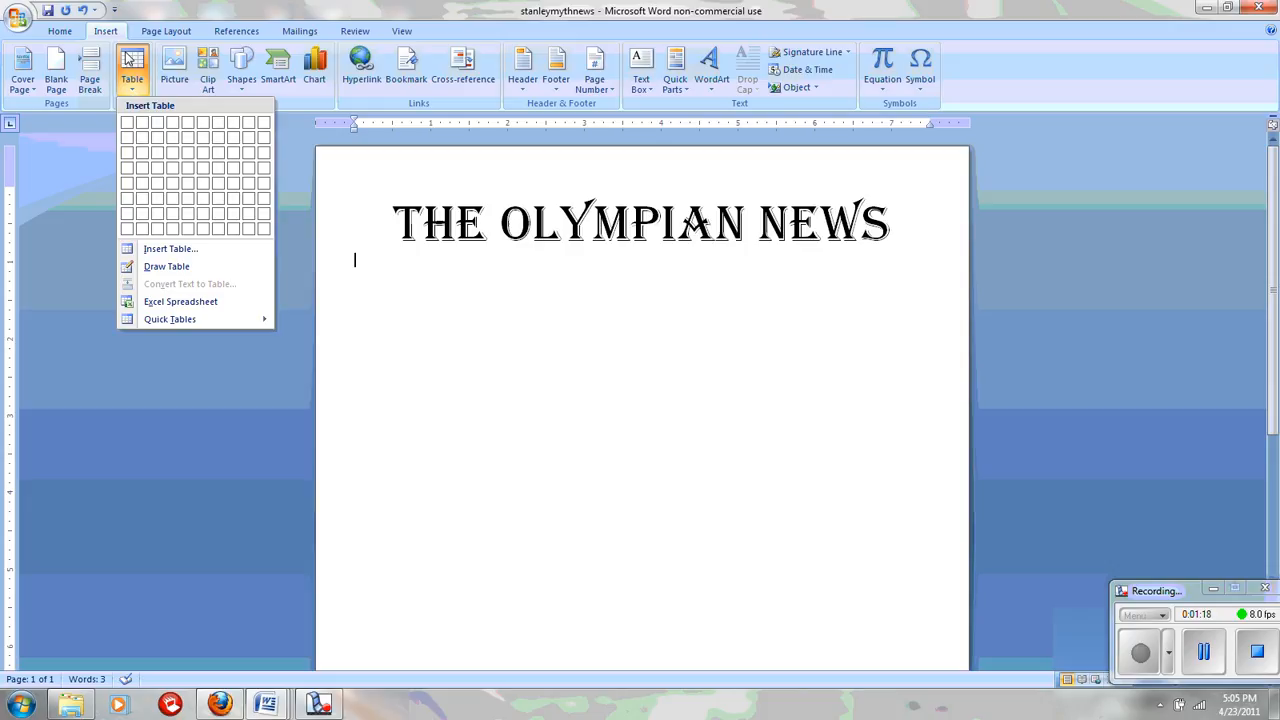
pyautogui.click(165, 250)
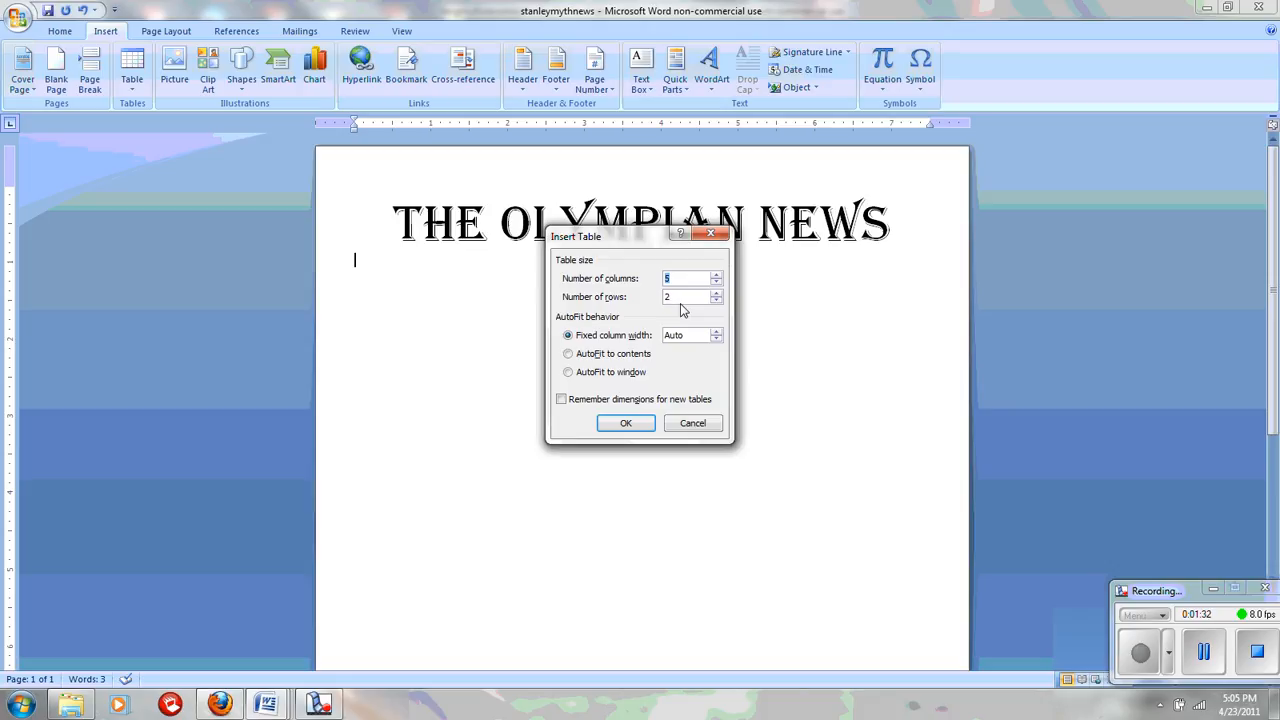
pyautogui.click(692, 423)
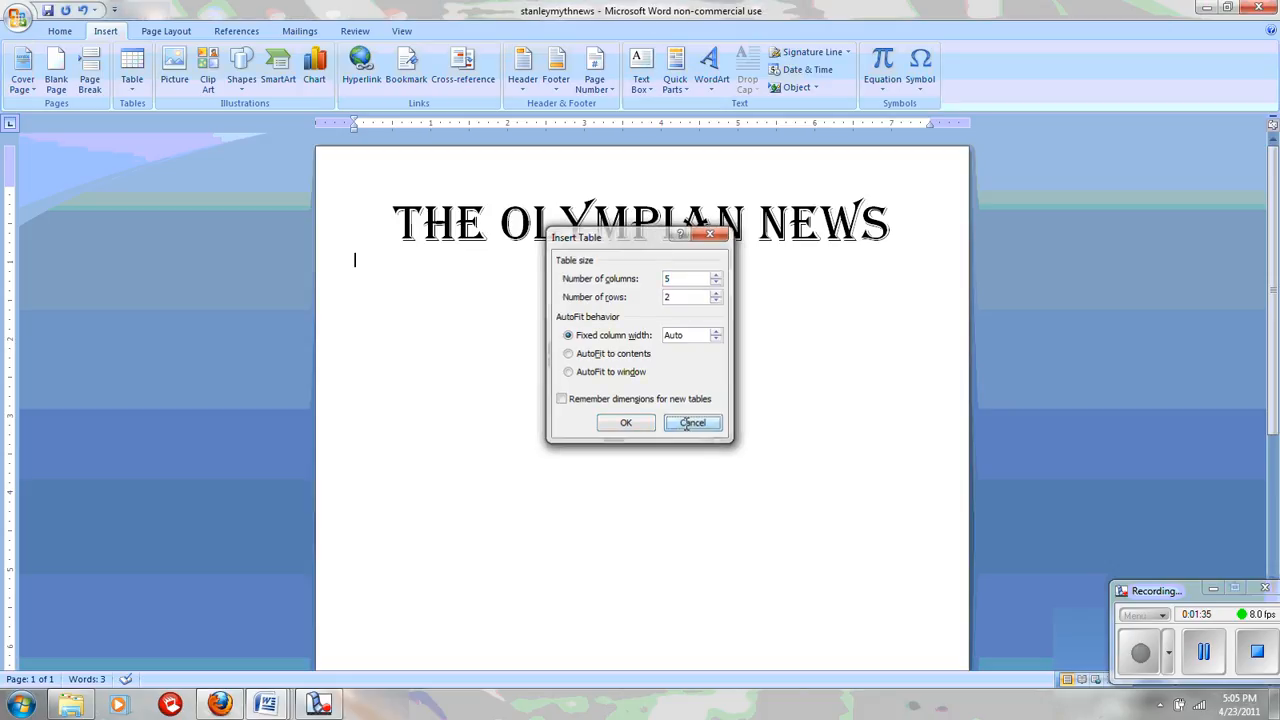
pyautogui.click(133, 67)
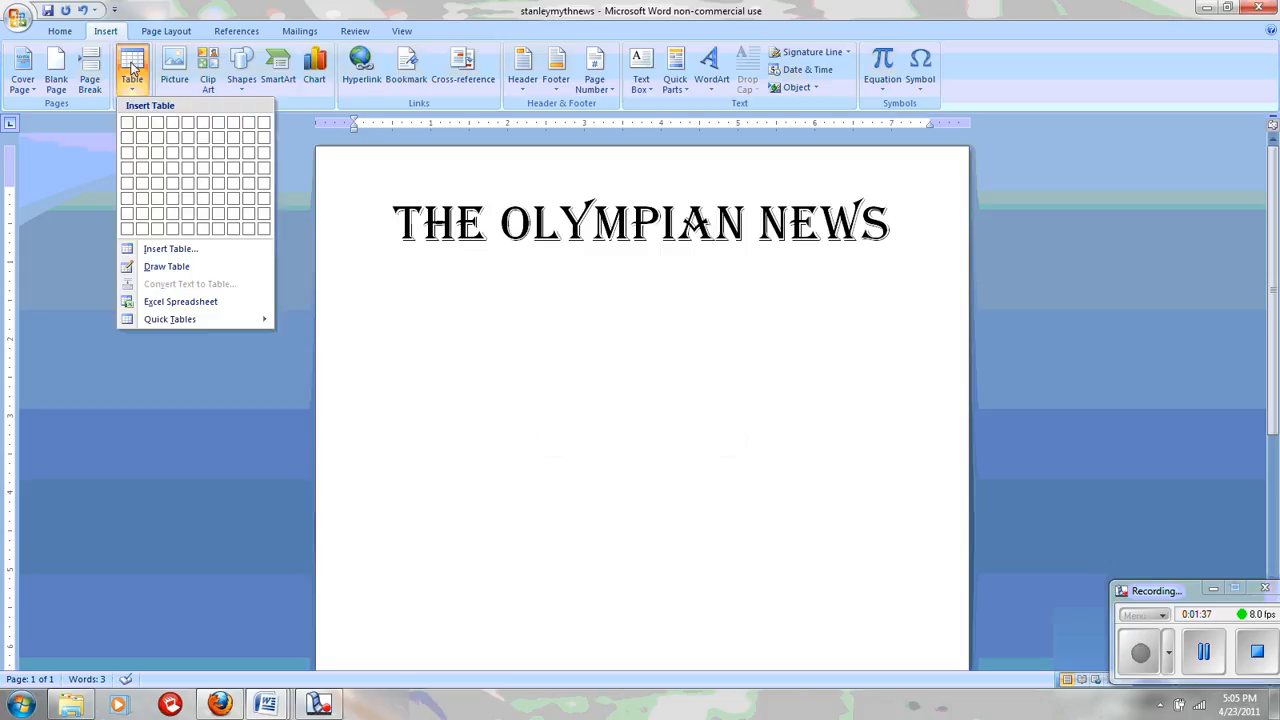
# Step: Insert a one-row, two-cell table reading 'Volume I, Issue I' and right-aligned 'Age of Heroes'
pyautogui.click(141, 123)
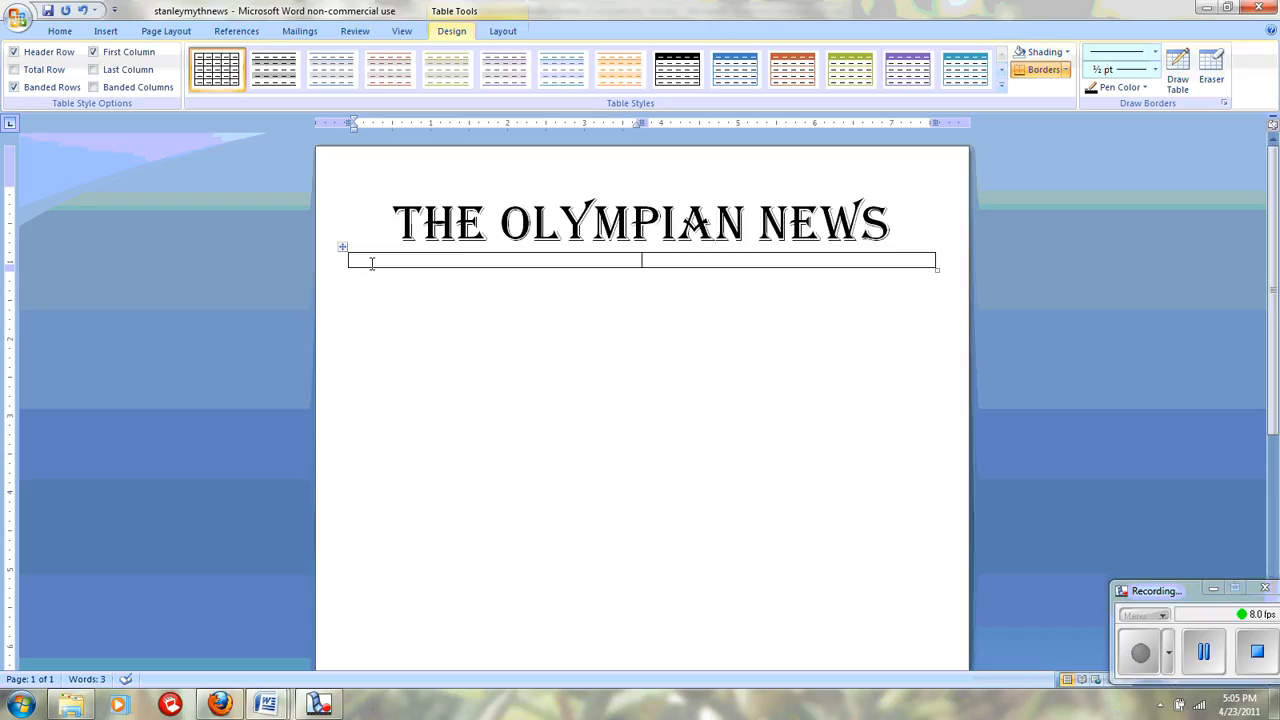
pyautogui.write('Volume I, Issue I')
pyautogui.press('Tab')
pyautogui.click(58, 31)
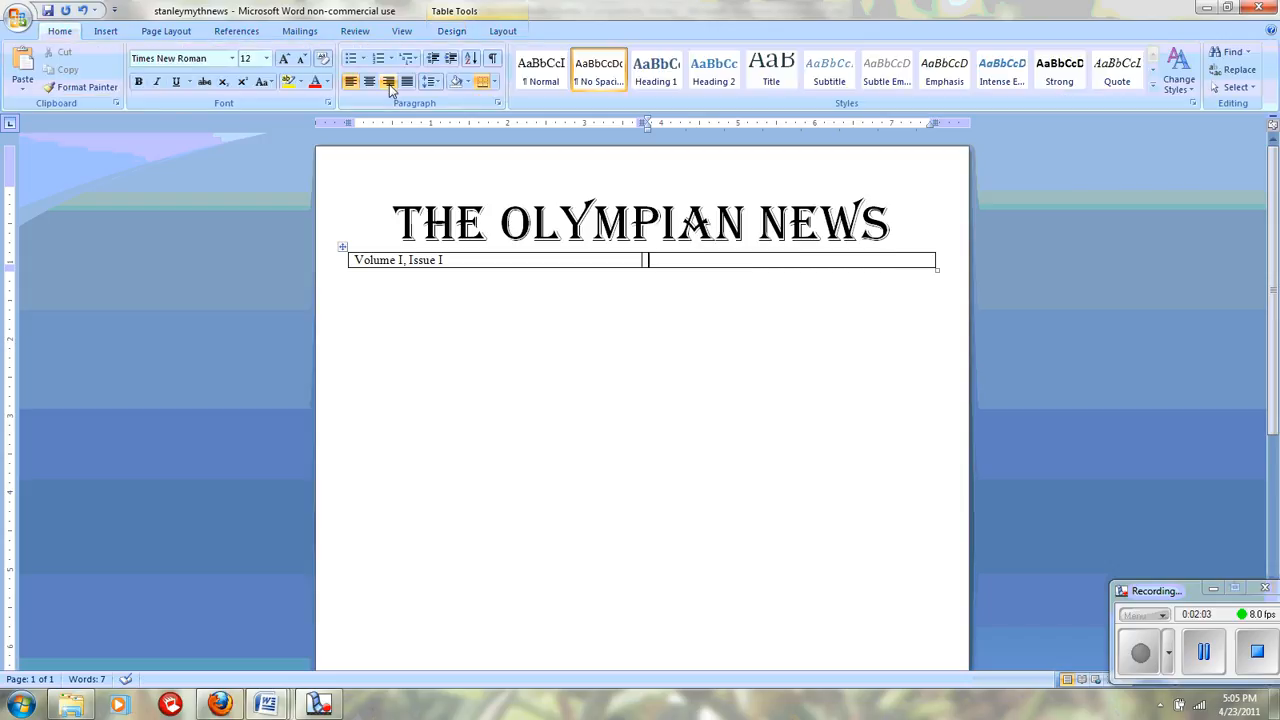
pyautogui.click(389, 82)
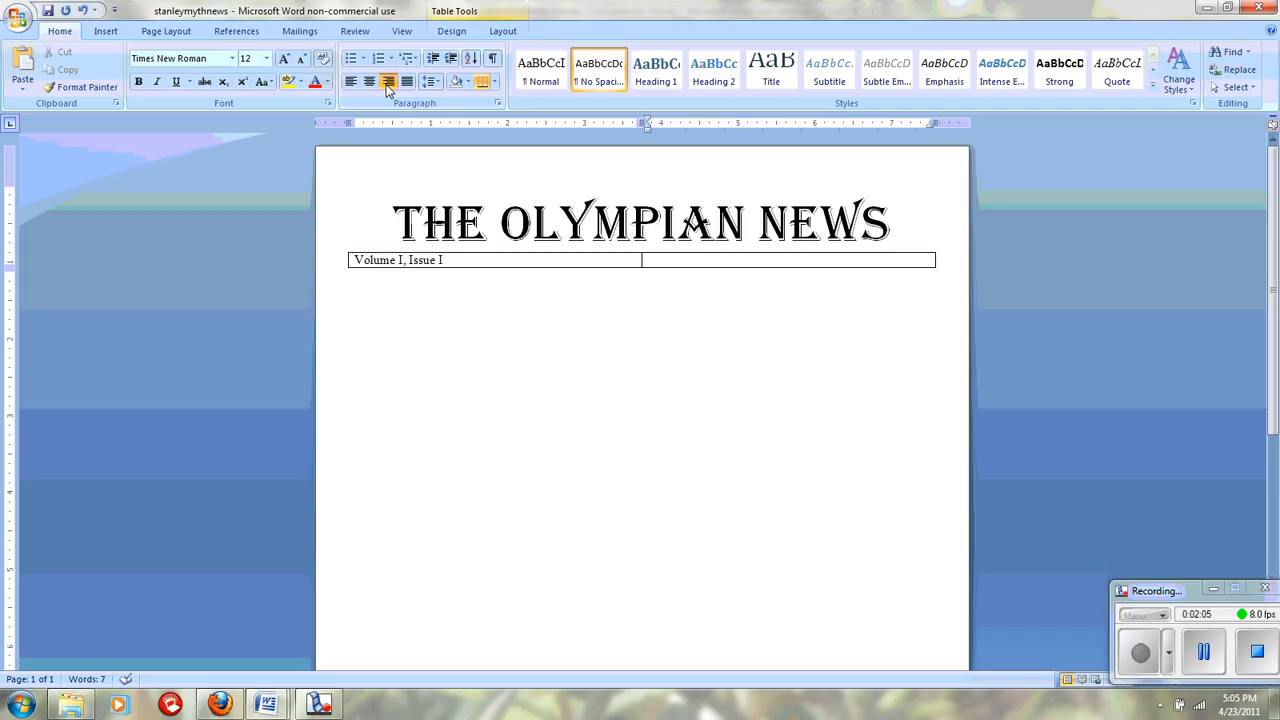
pyautogui.write('Age of Heroes')
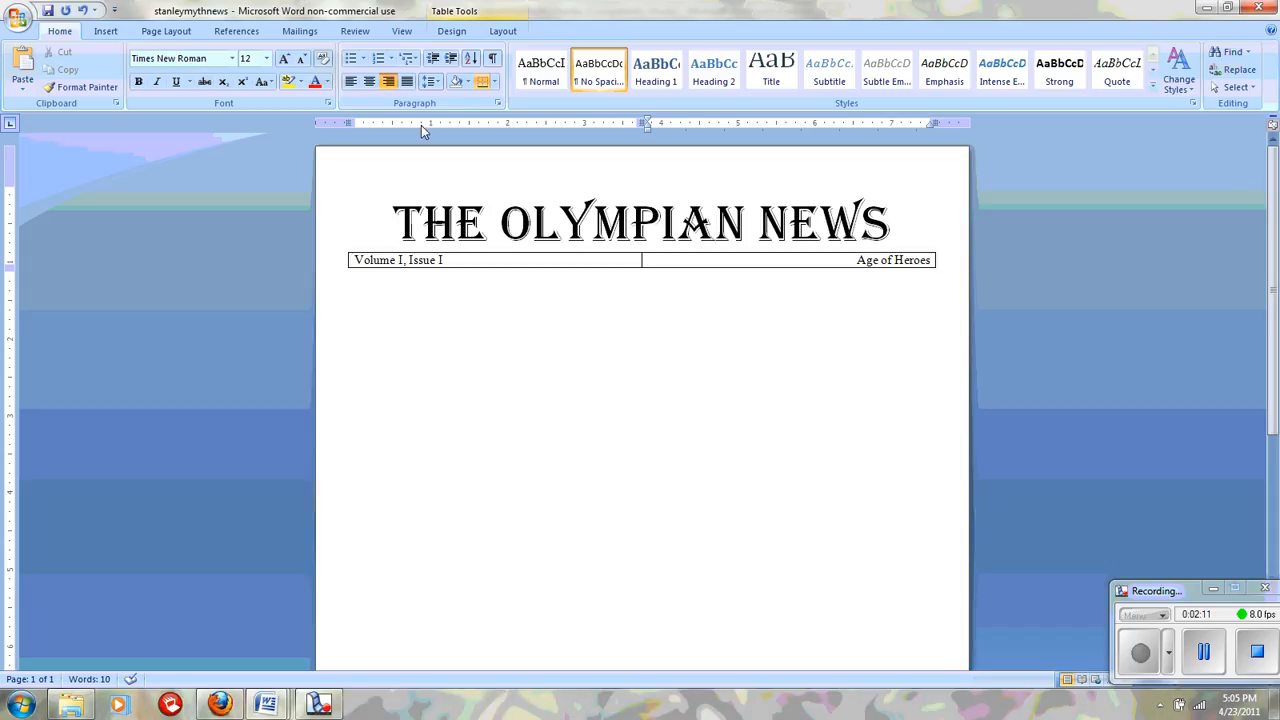
pyautogui.click(355, 285)
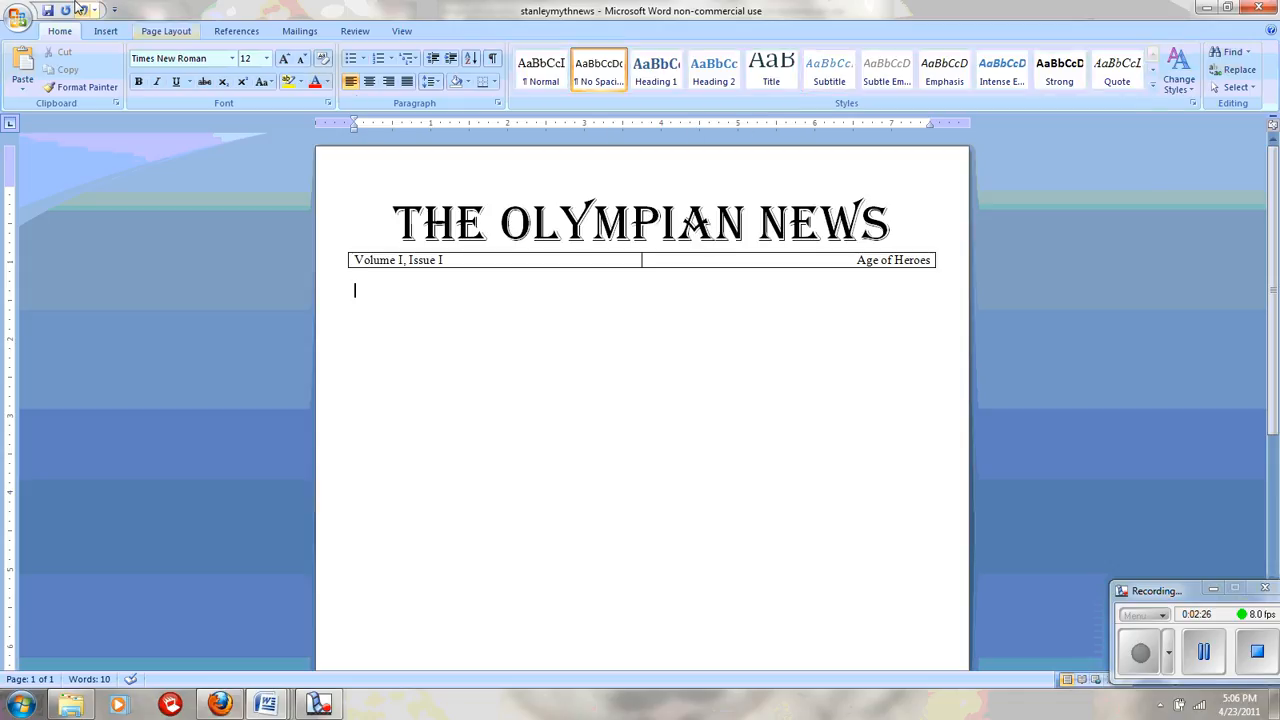
pyautogui.click(166, 33)
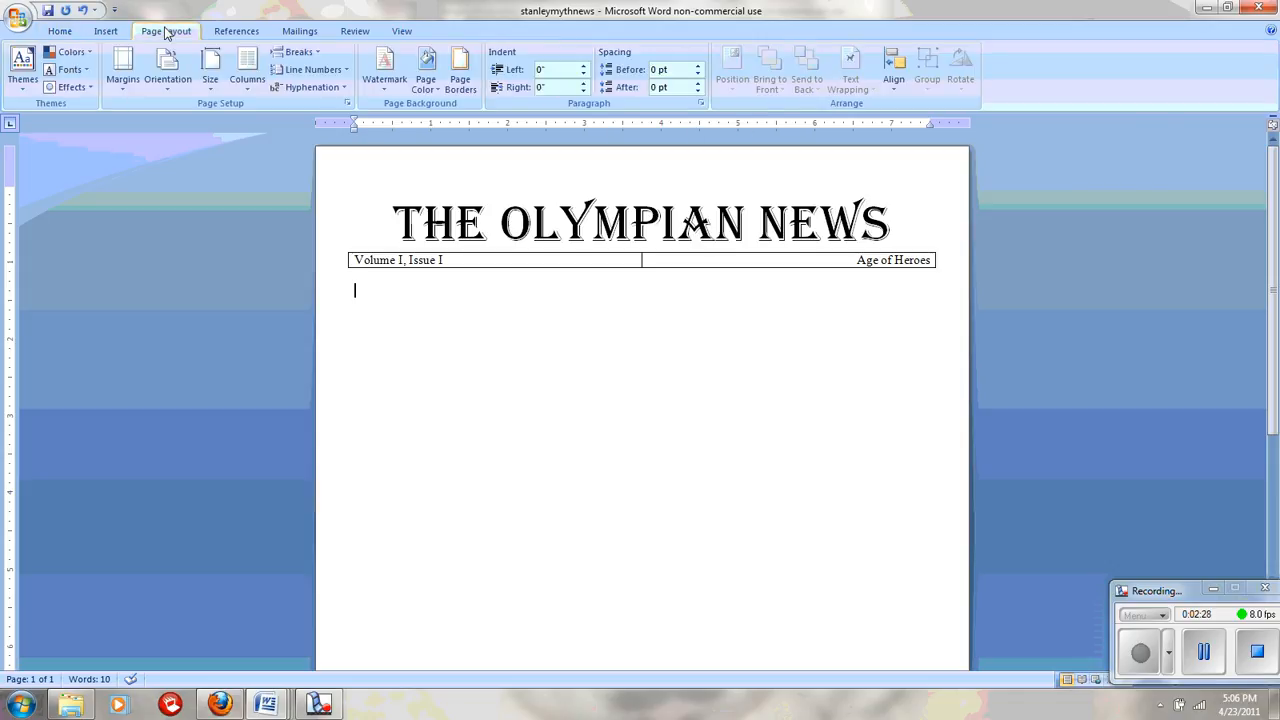
pyautogui.click(247, 76)
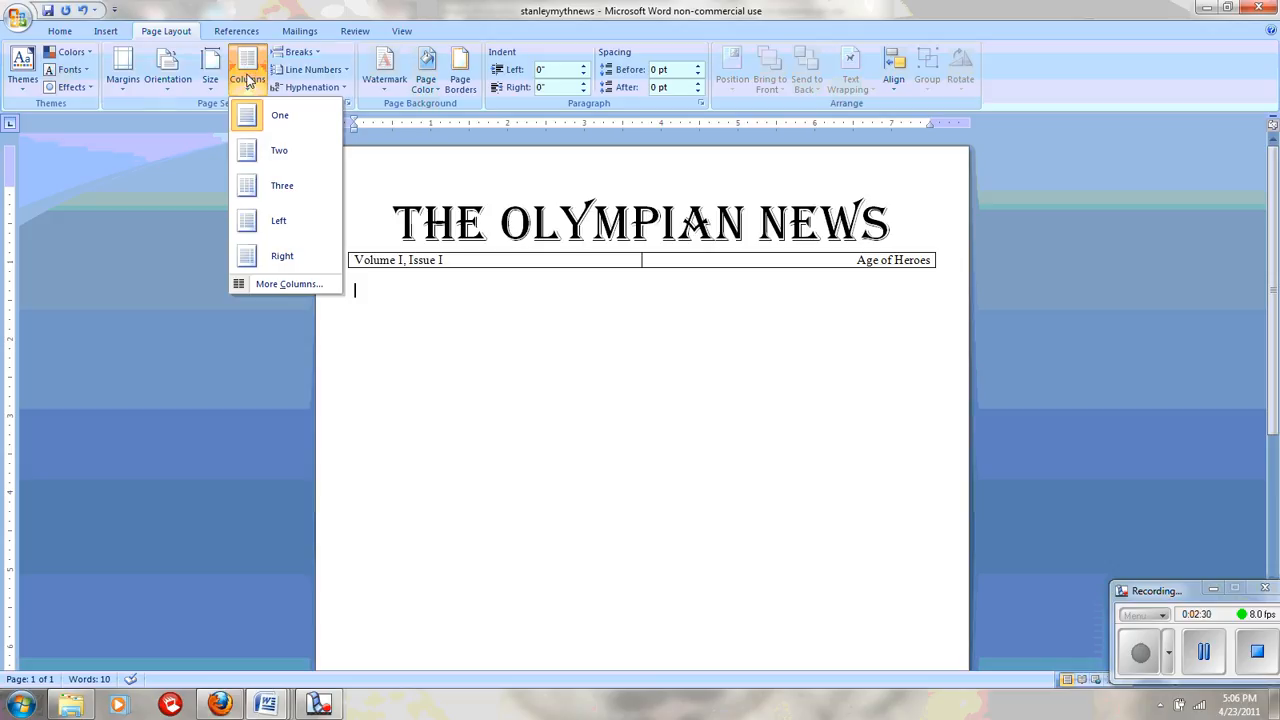
pyautogui.click(255, 152)
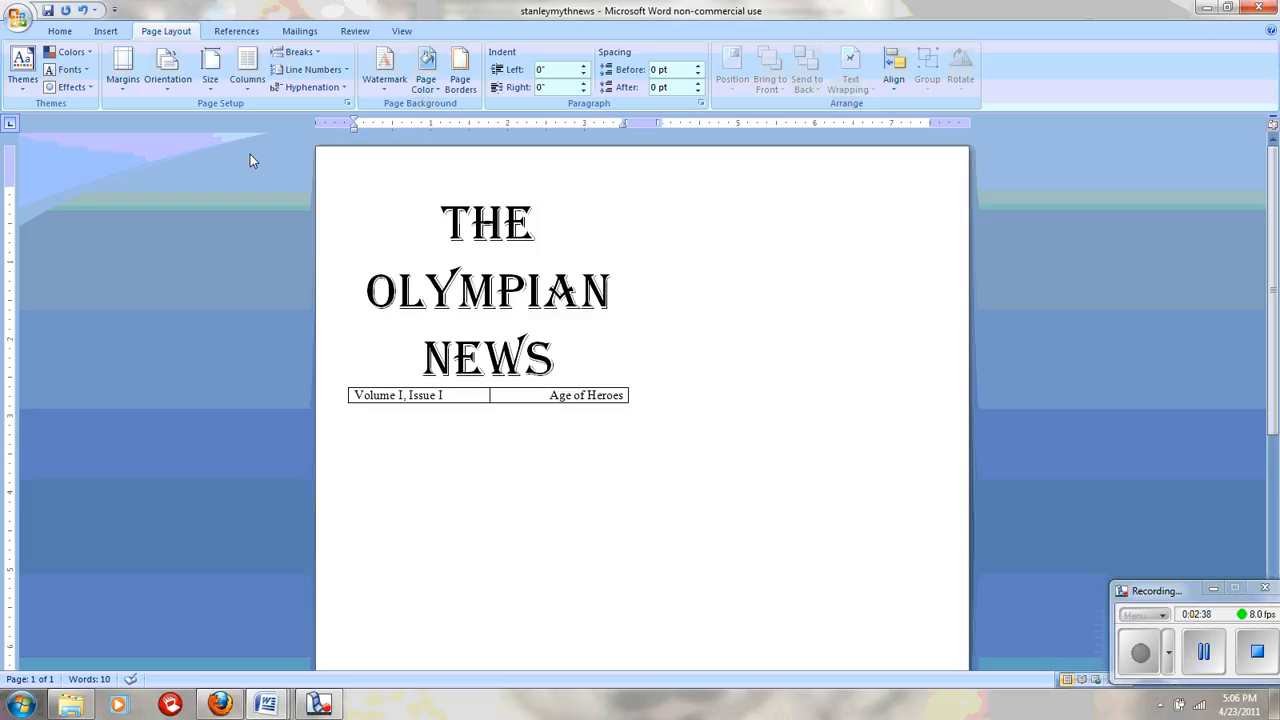
pyautogui.click(86, 10)
pyautogui.click(86, 10)
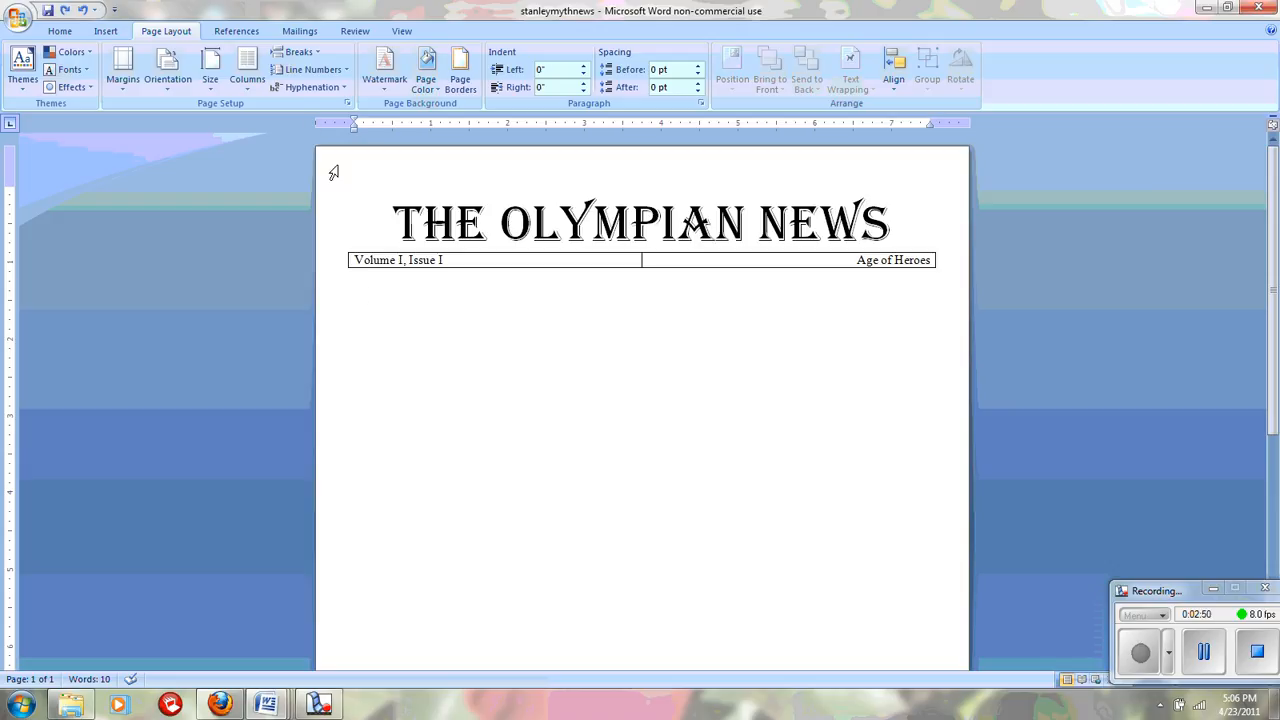
# Step: Insert a continuous section break below the table, verifying it in Draft view before returning to Print Layout
pyautogui.click(296, 55)
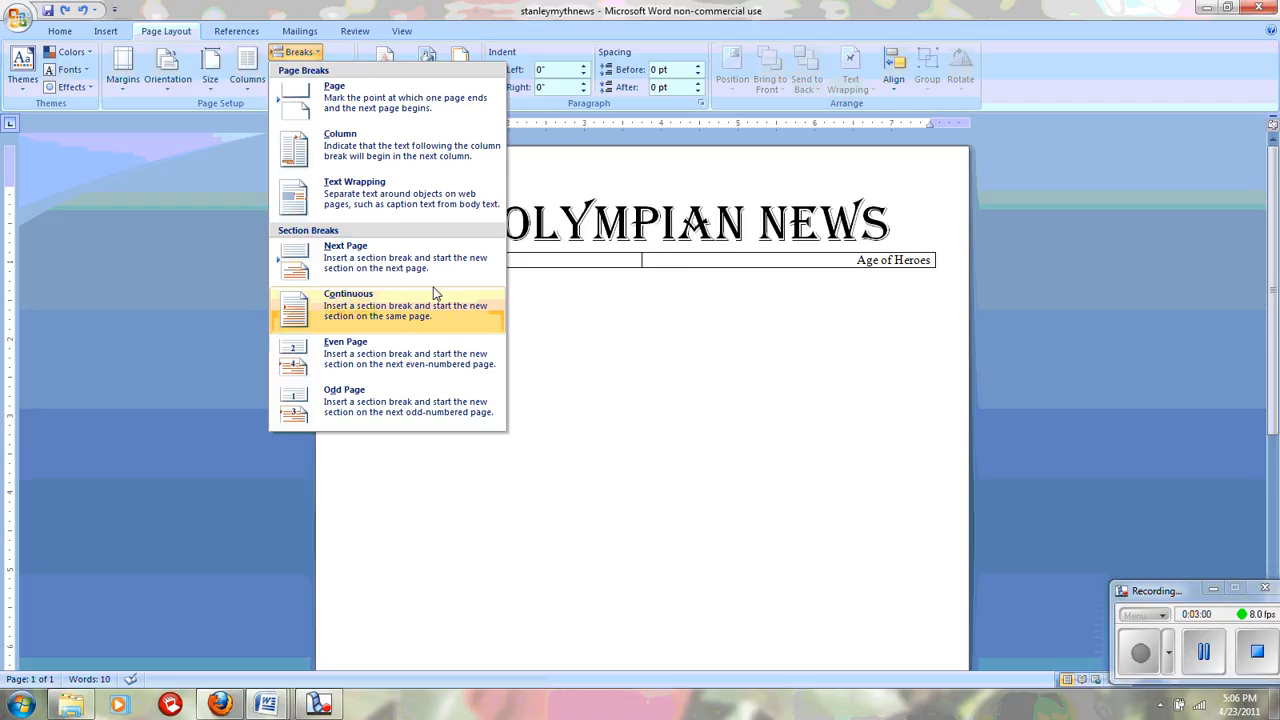
pyautogui.click(293, 316)
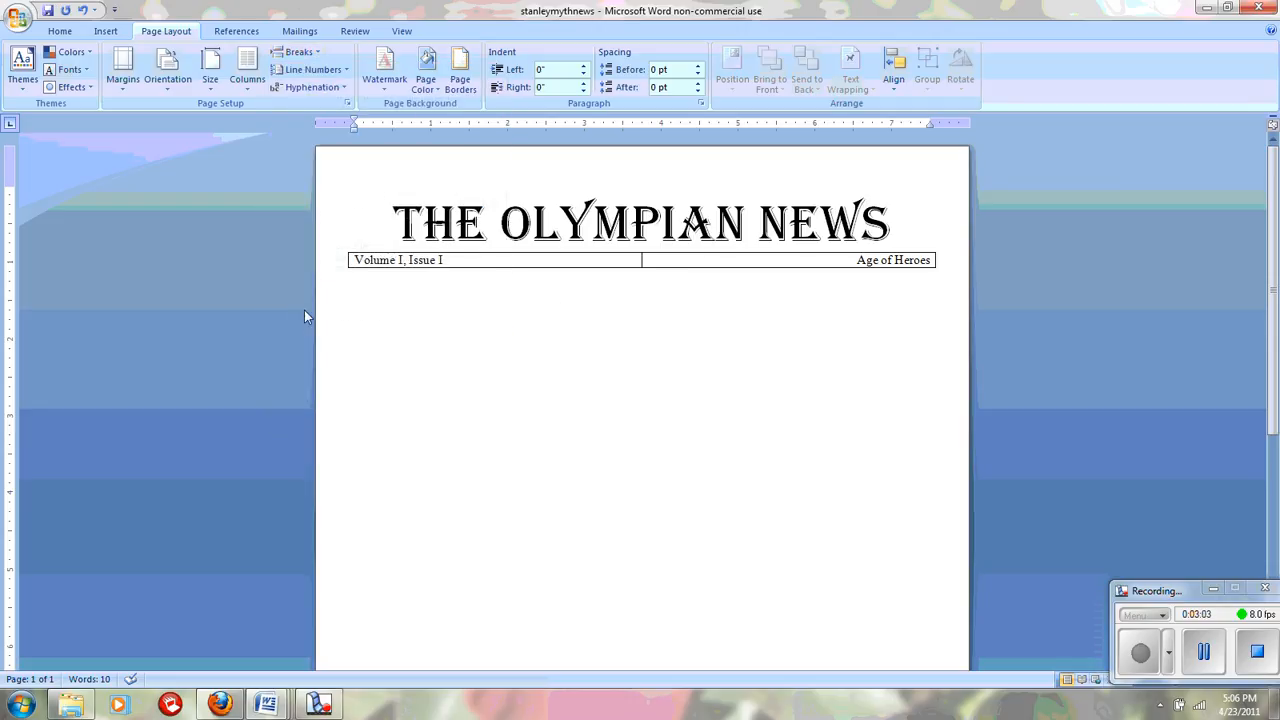
pyautogui.click(402, 32)
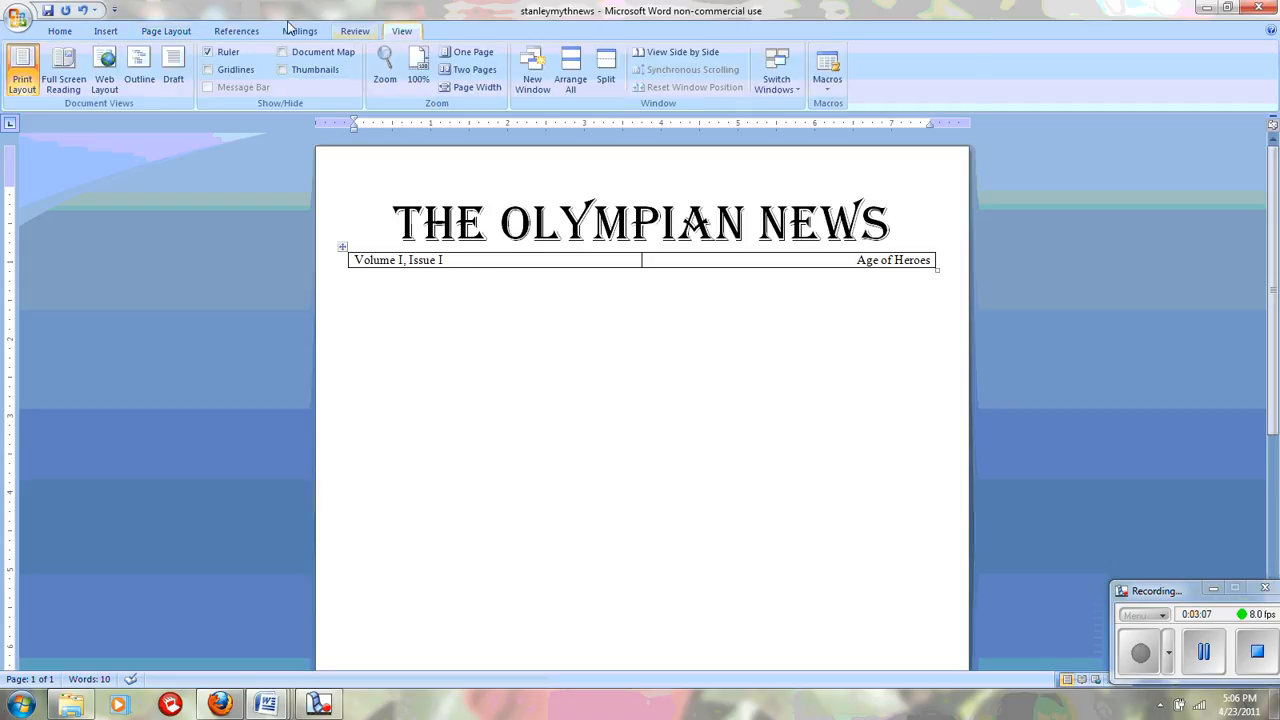
pyautogui.click(174, 72)
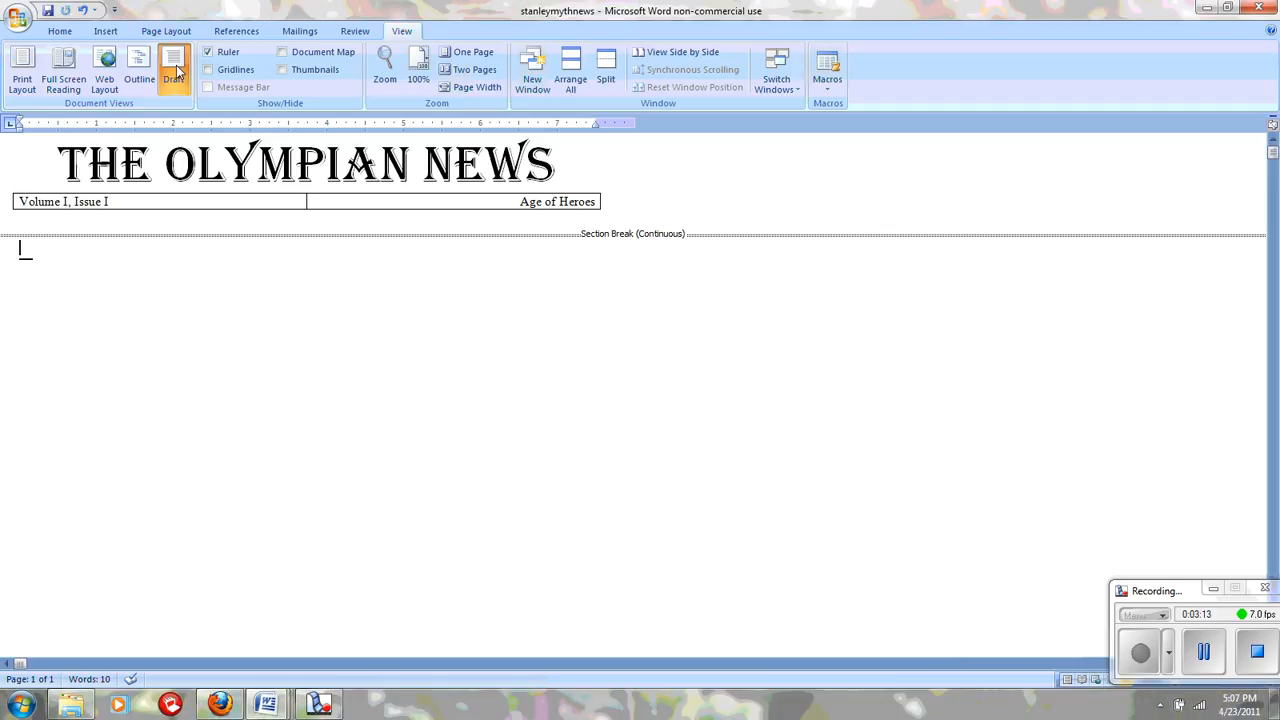
pyautogui.click(22, 66)
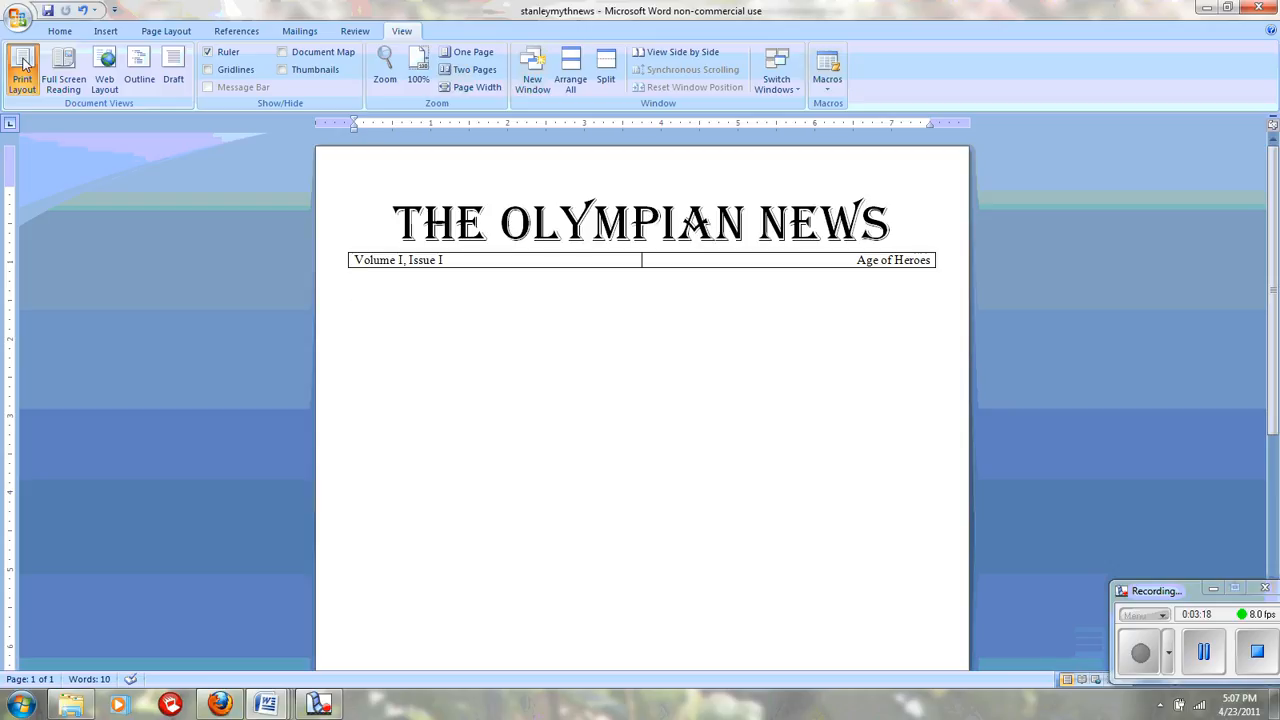
# Step: Set the section below the break to a two-column layout
pyautogui.click(160, 33)
pyautogui.click(246, 78)
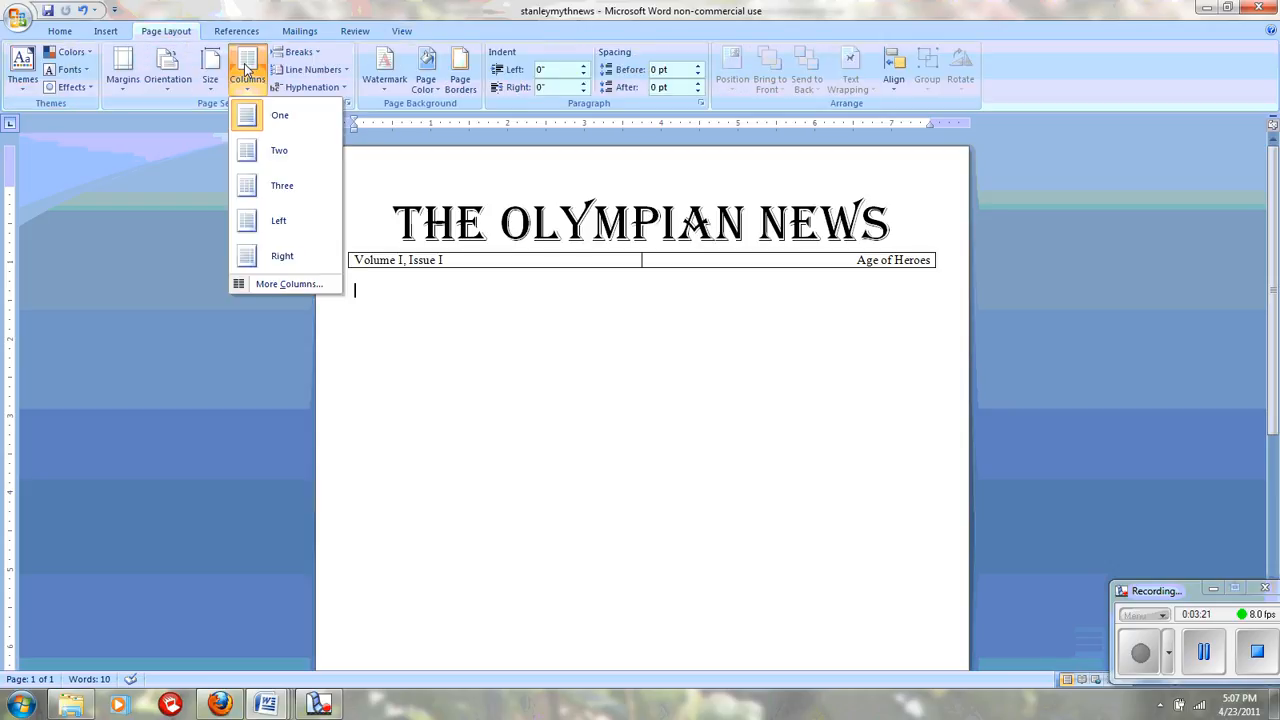
pyautogui.click(251, 163)
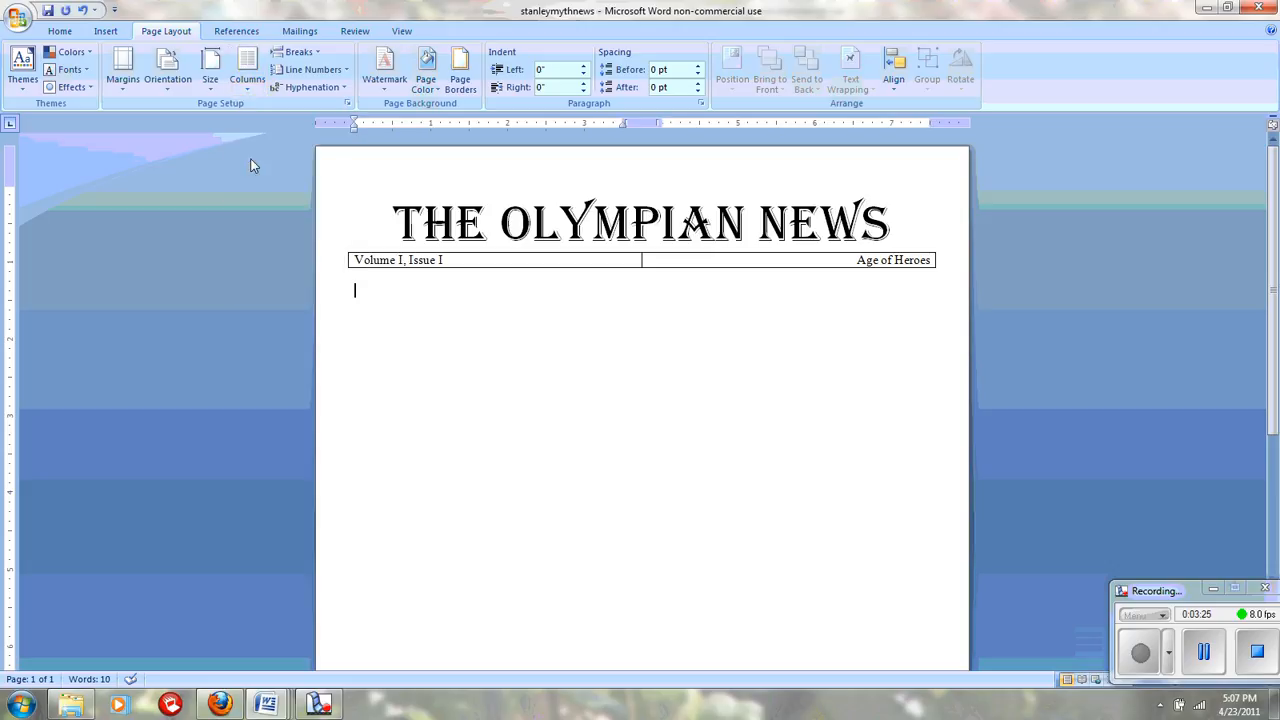